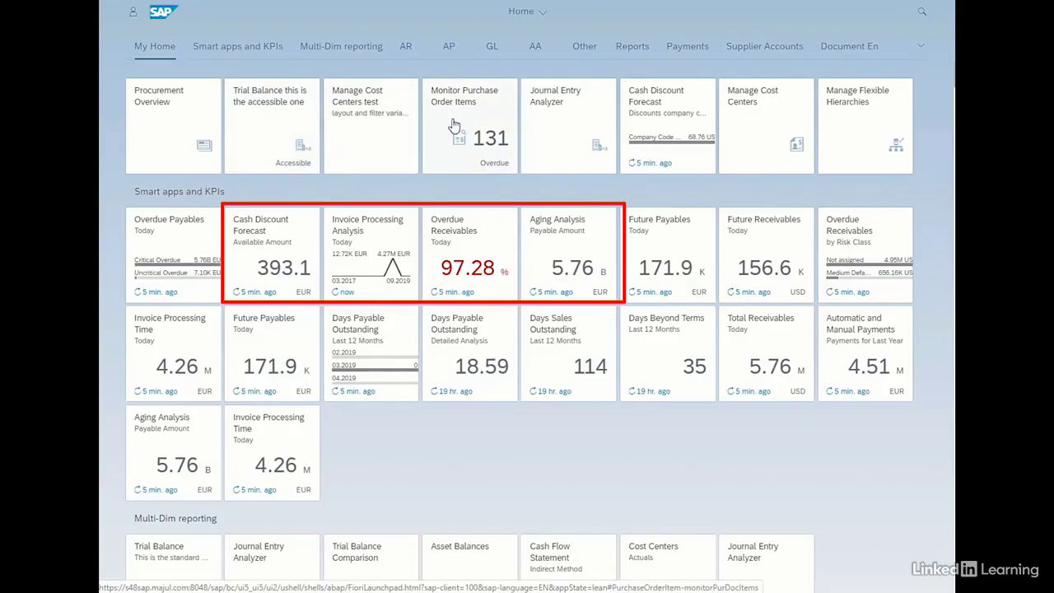
# - Open the Manage Cost Centers app from My Home and return to the home page
pyautogui.click(761, 128)
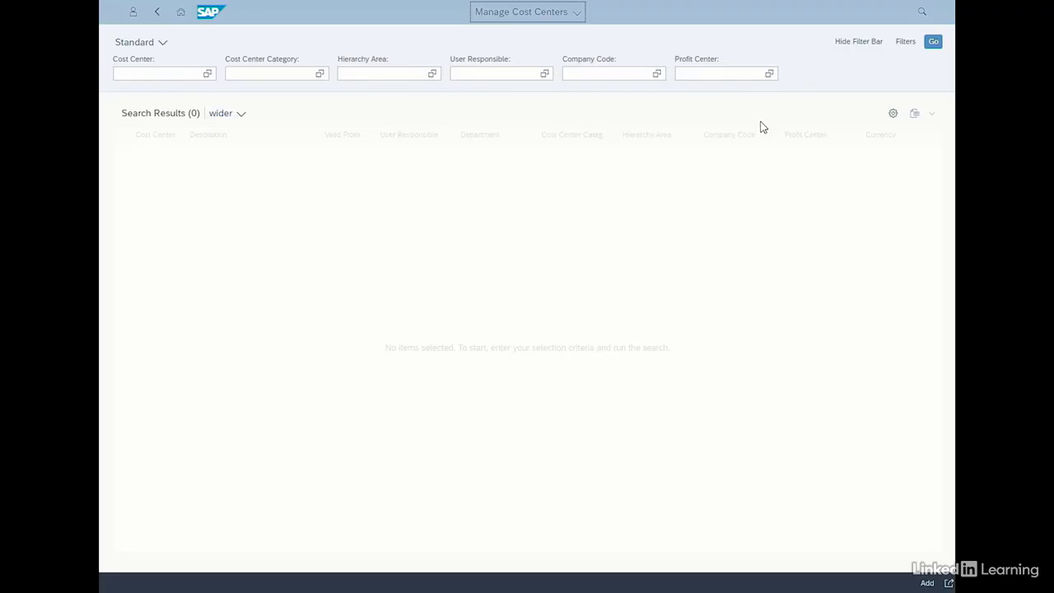
pyautogui.click(177, 14)
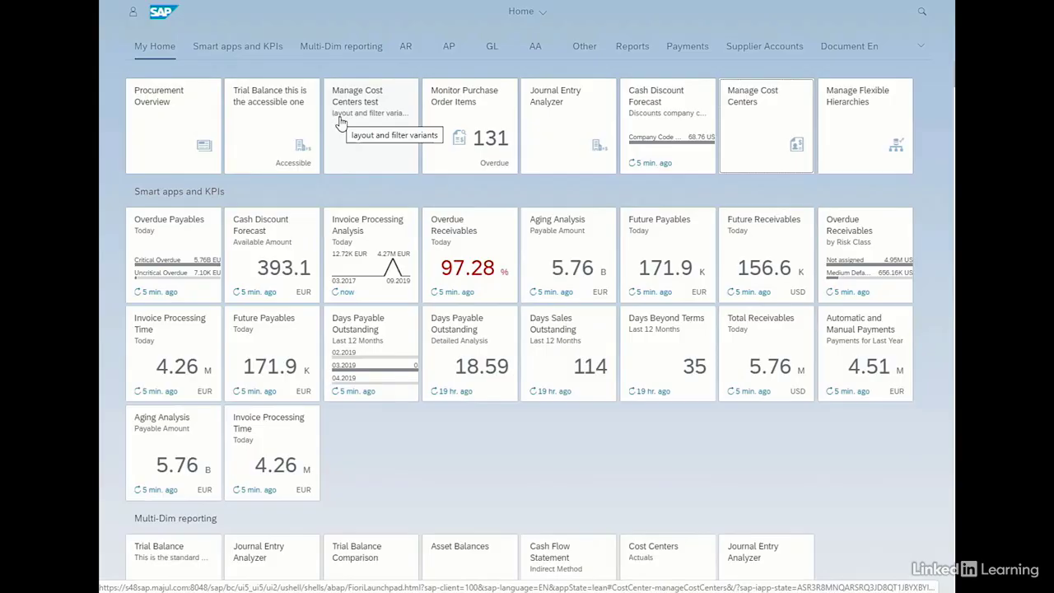
# - Look through the home page tile groups, visiting the AP group and the full group list before returning to My Home
pyautogui.scroll(-4, 401, 172)
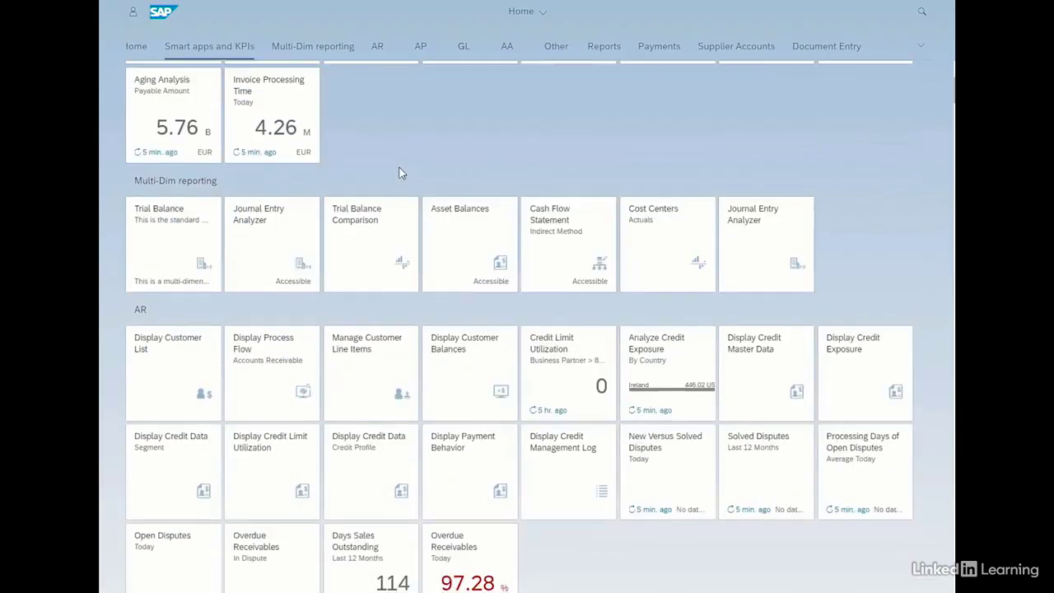
pyautogui.scroll(4, 400, 172)
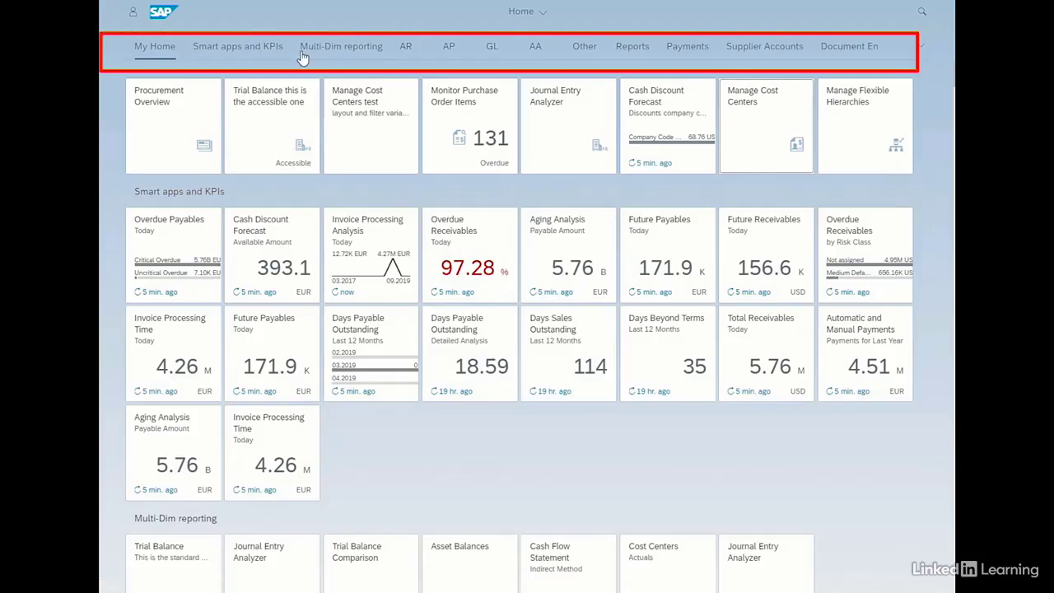
pyautogui.click(450, 51)
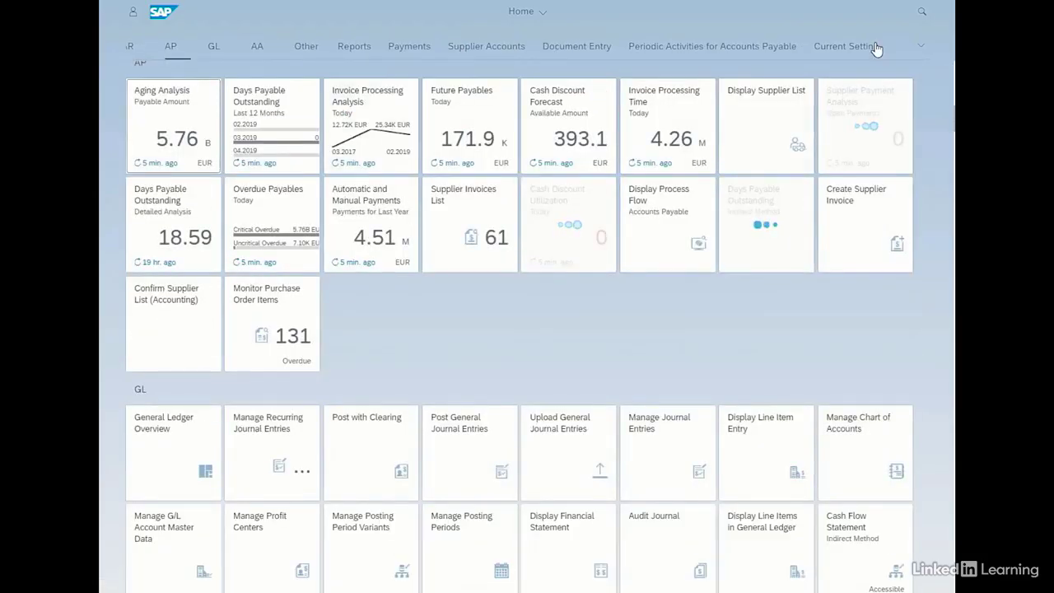
pyautogui.click(922, 48)
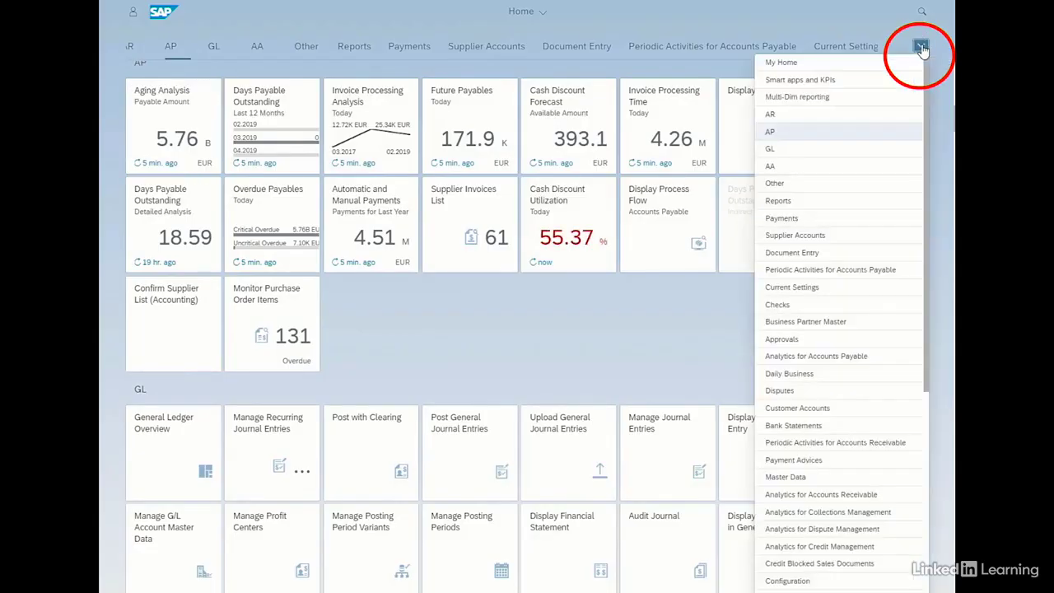
pyautogui.click(782, 64)
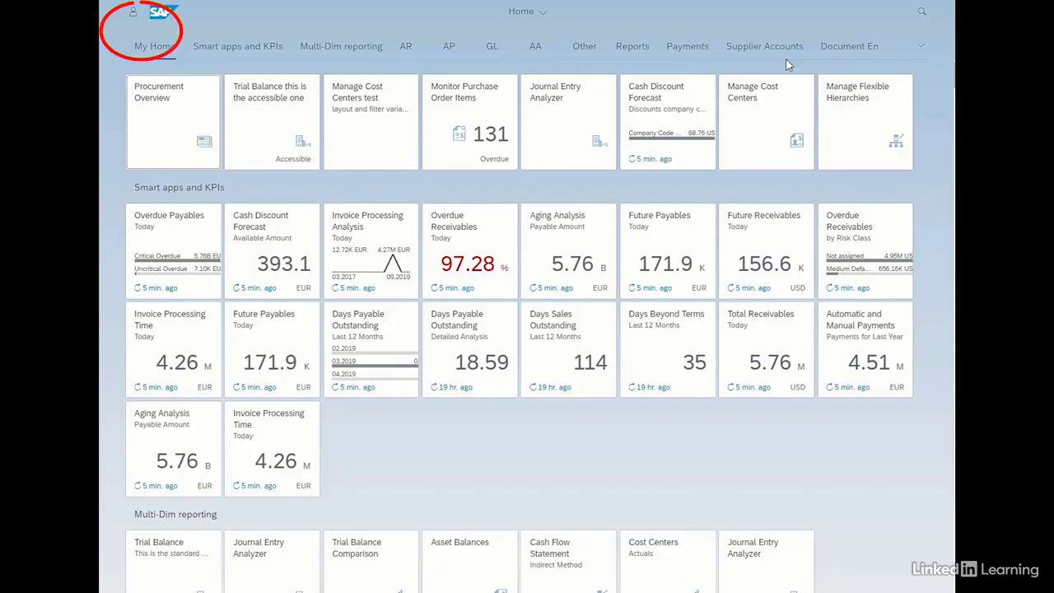
# - Set the home page display to "Show one group at a time" in the user settings and save
pyautogui.click(132, 14)
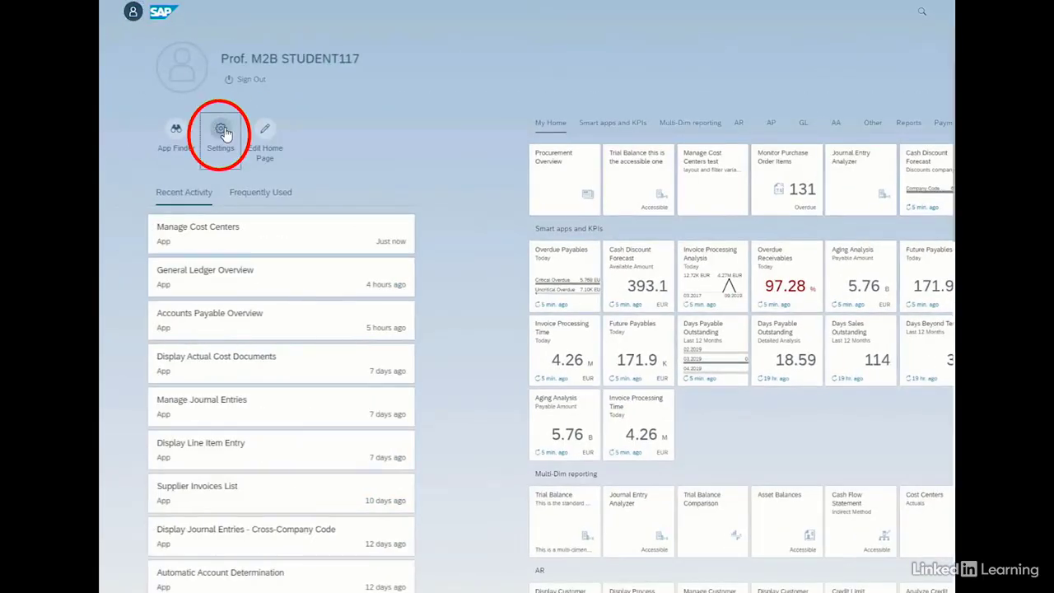
pyautogui.click(223, 131)
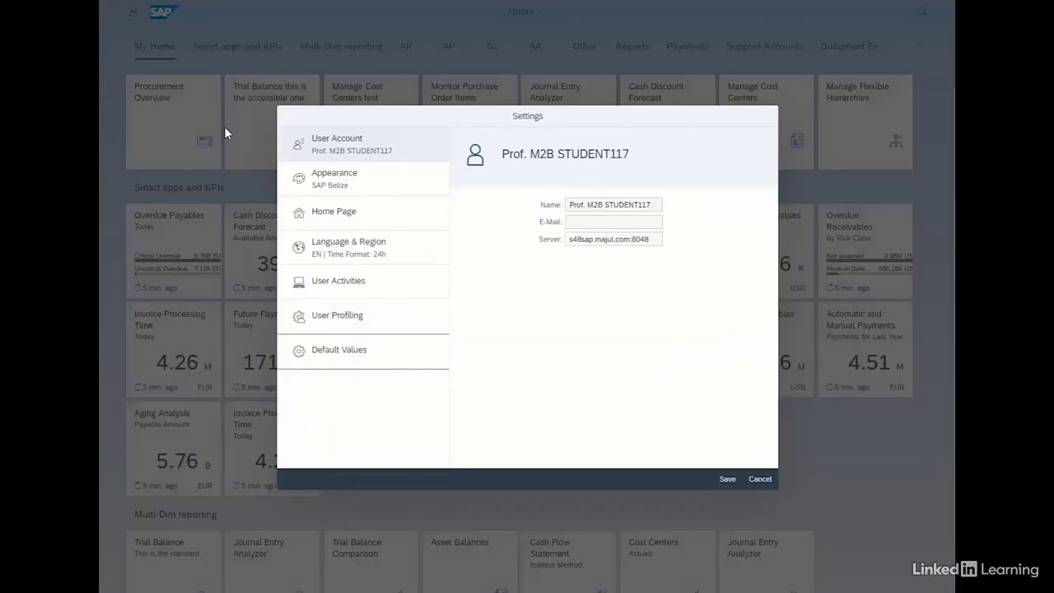
pyautogui.click(336, 216)
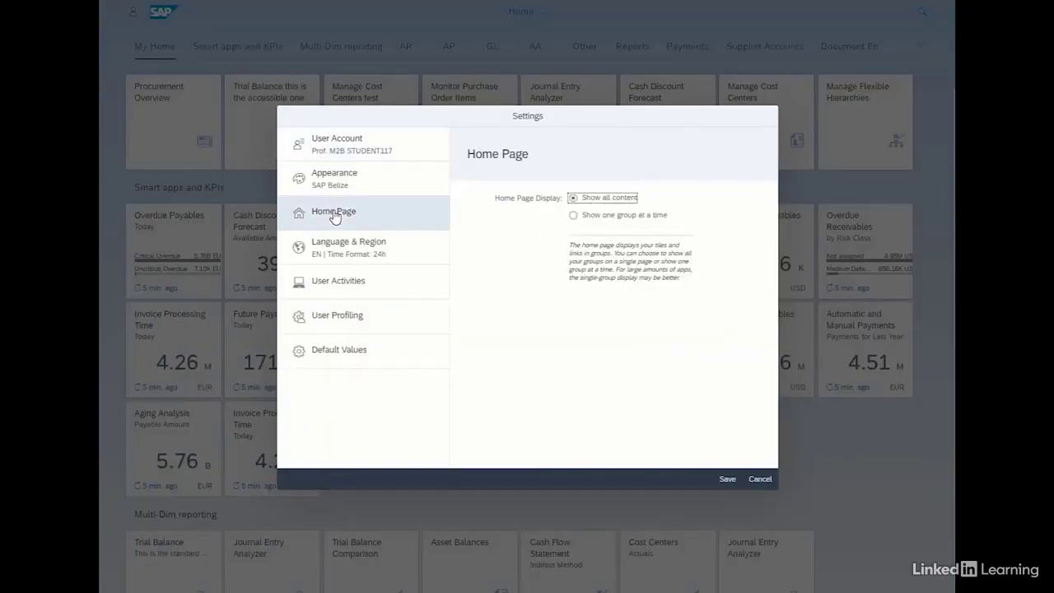
pyautogui.click(574, 215)
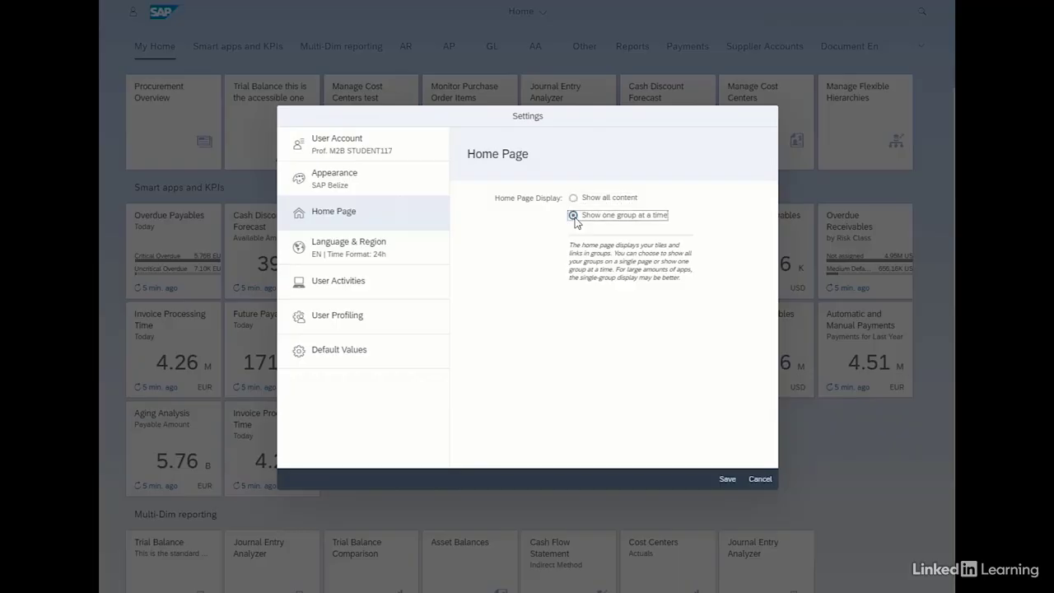
pyautogui.click(734, 483)
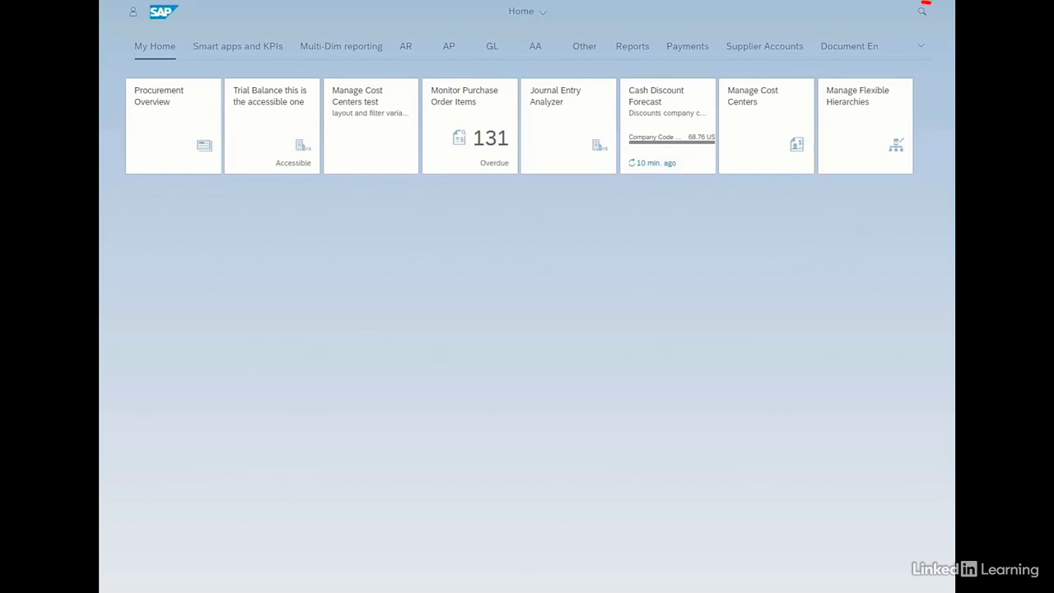
# - Examine the categories available in the launchpad search and close the search without running it
pyautogui.click(923, 19)
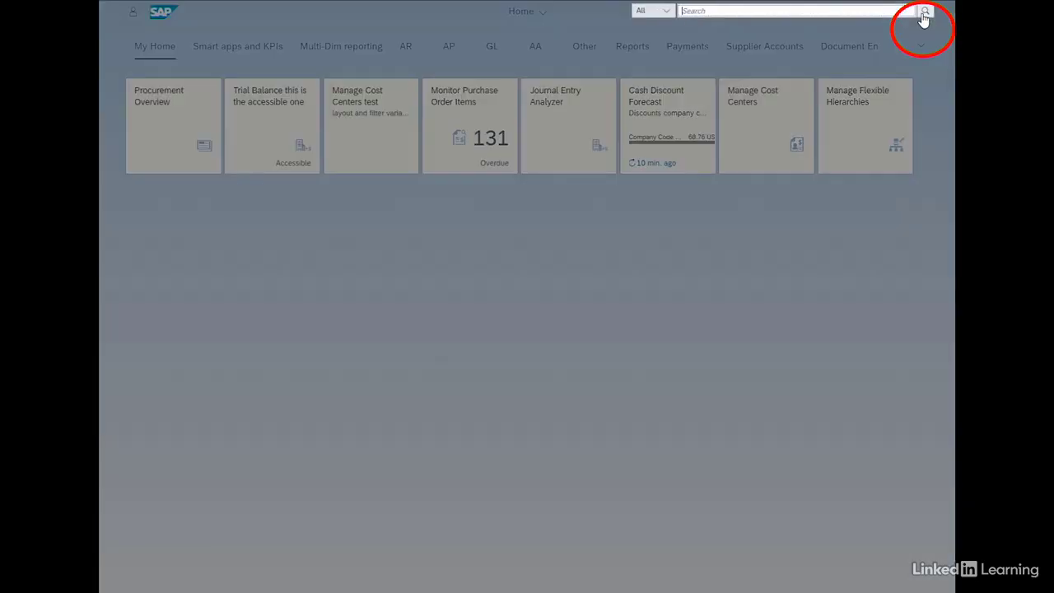
pyautogui.click(666, 10)
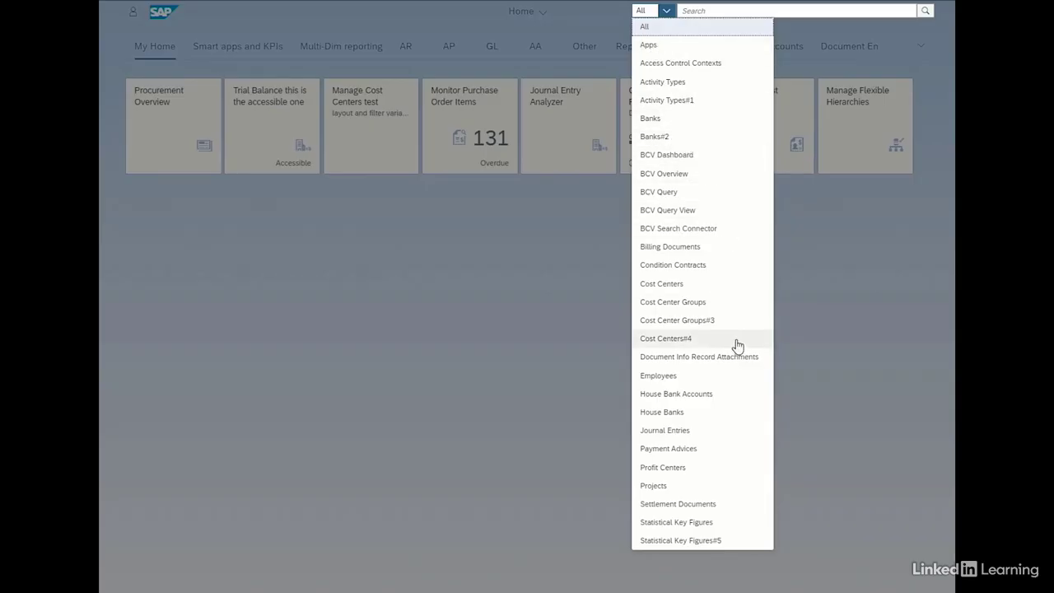
pyautogui.click(426, 7)
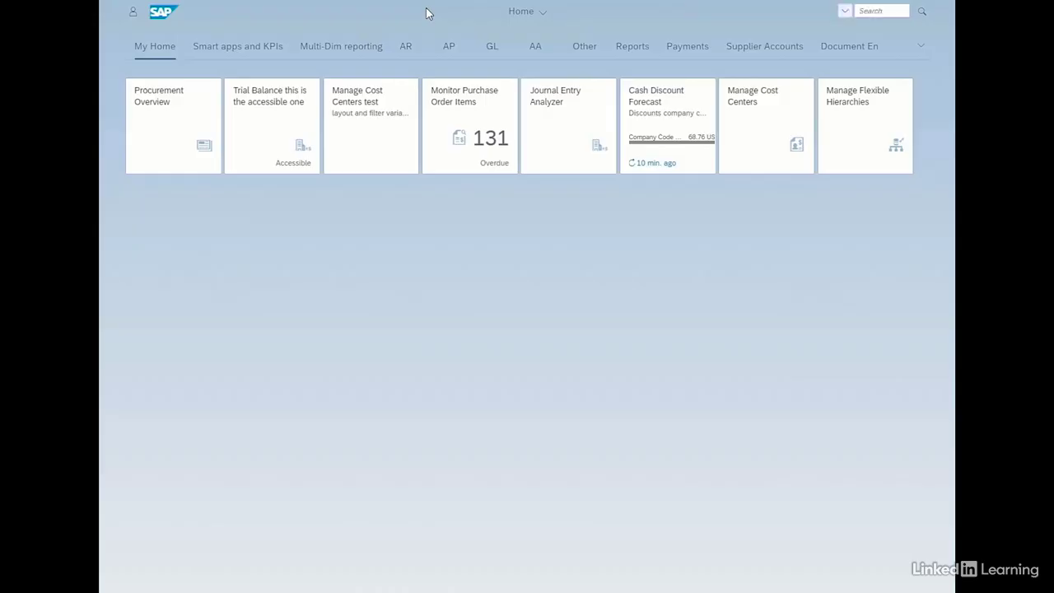
# - Open the App Finder and view the Accounts Payable - Analytics catalog before showing all catalogs again
pyautogui.click(132, 16)
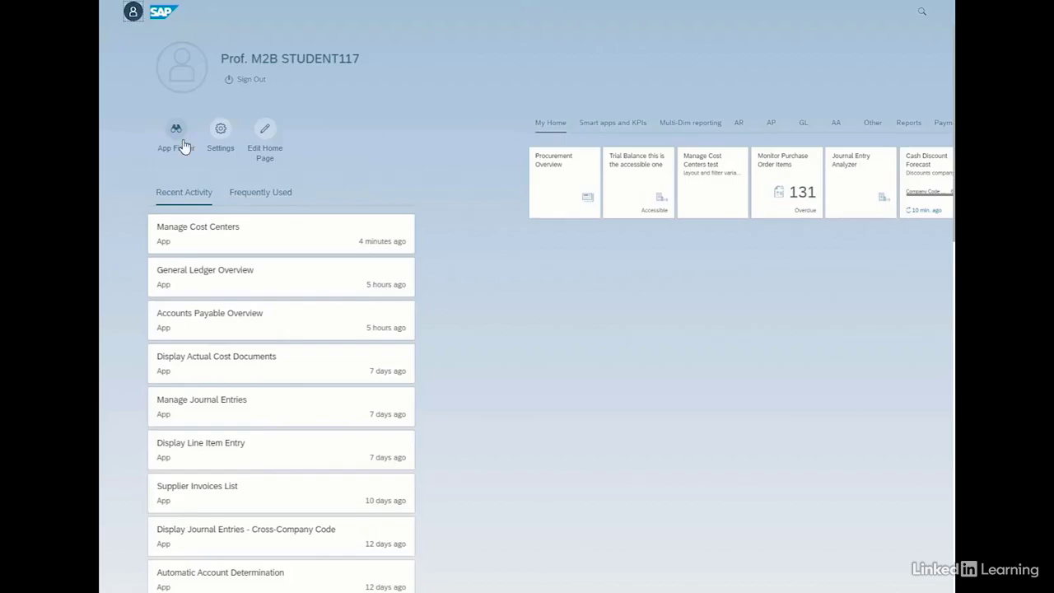
pyautogui.click(181, 142)
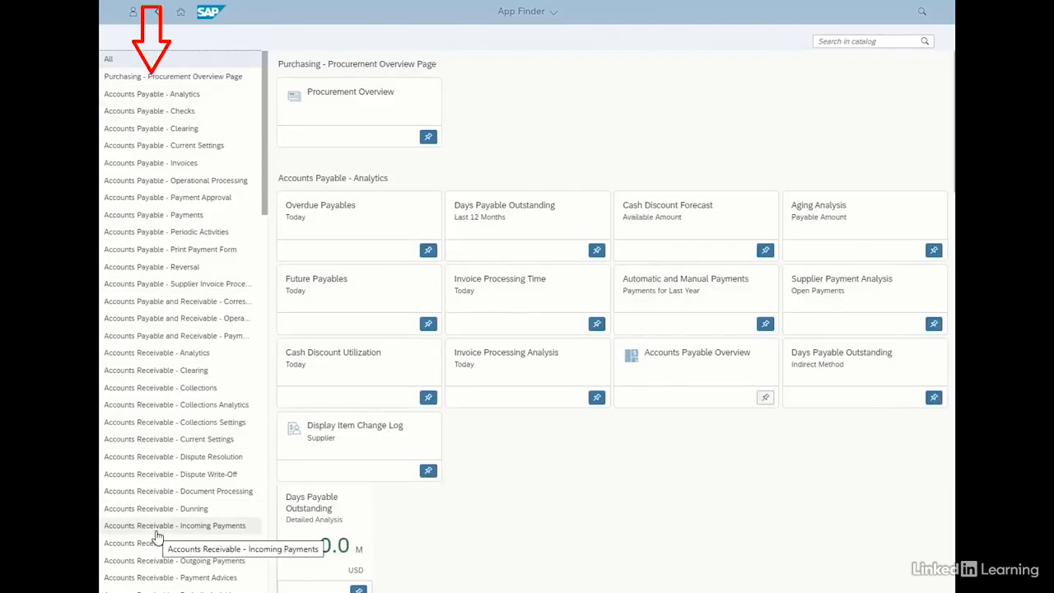
pyautogui.click(145, 94)
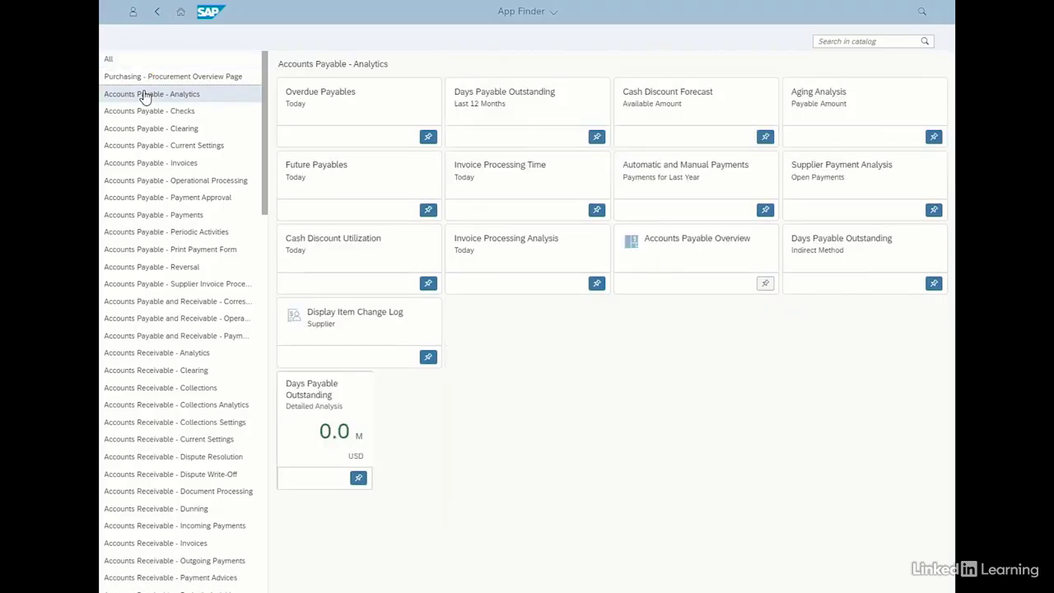
pyautogui.click(108, 58)
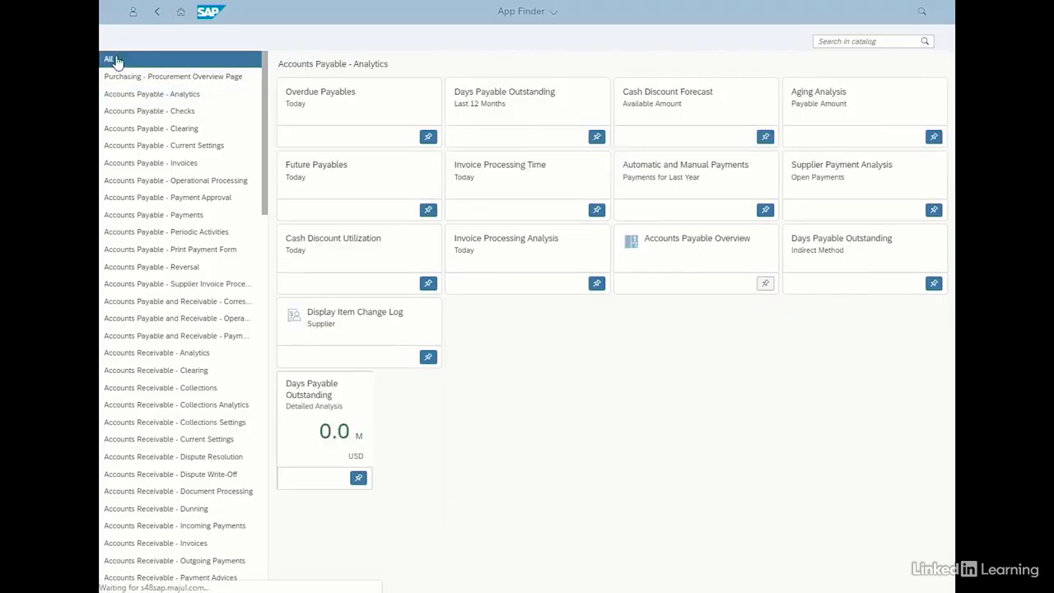
# - Find Trial Balance in the app catalog and add the first matching app to the My Home group
pyautogui.click(863, 41)
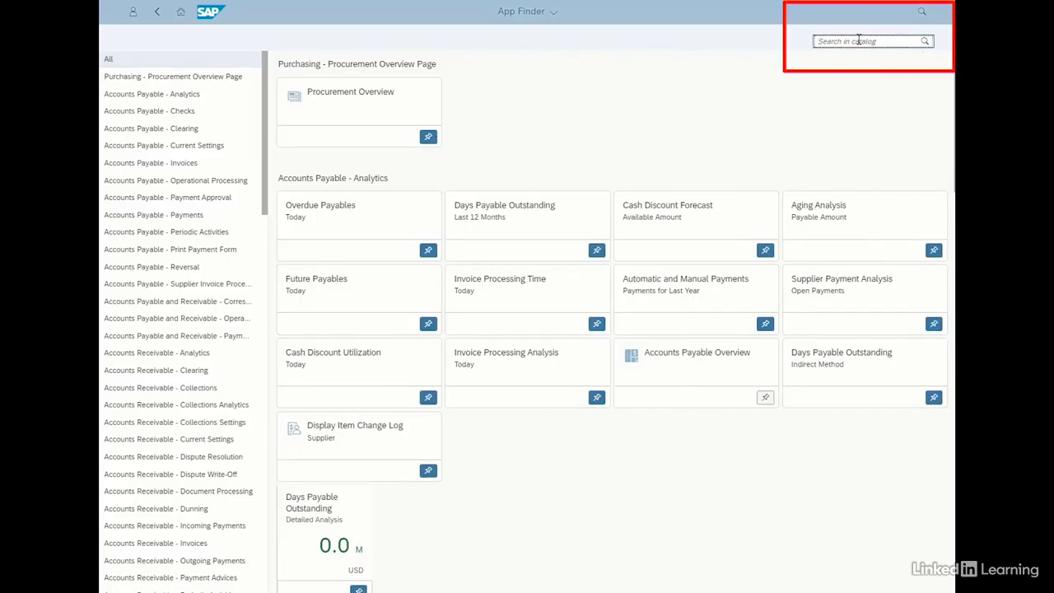
pyautogui.write('Trial Balance')
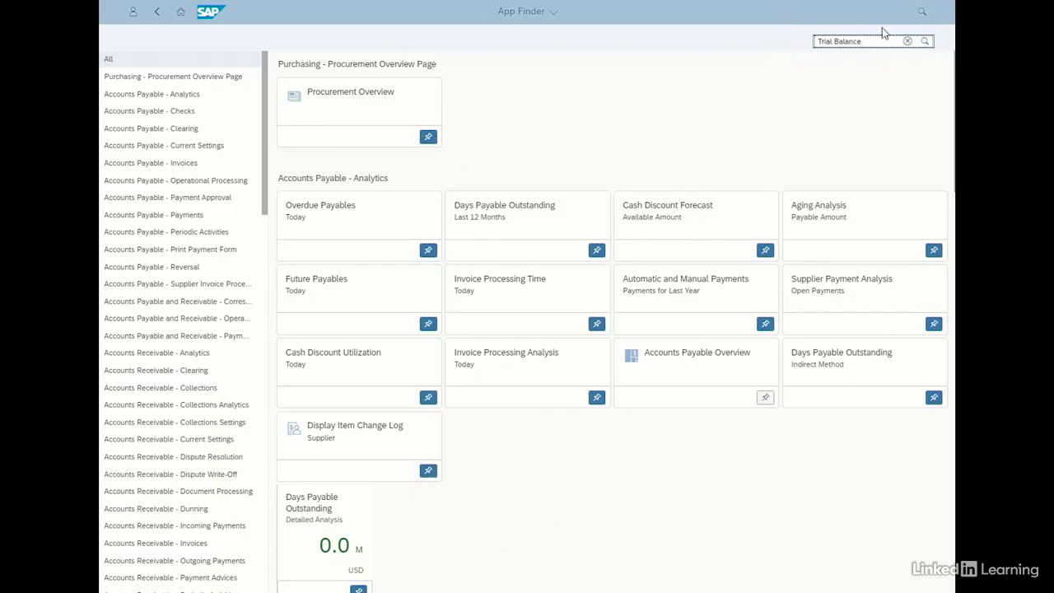
pyautogui.click(925, 42)
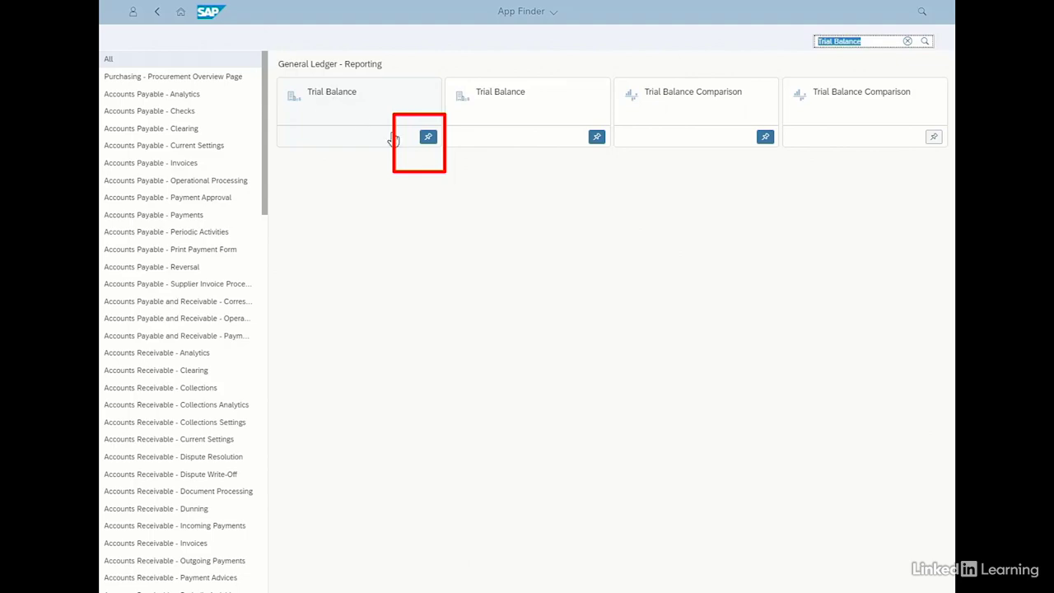
pyautogui.click(427, 137)
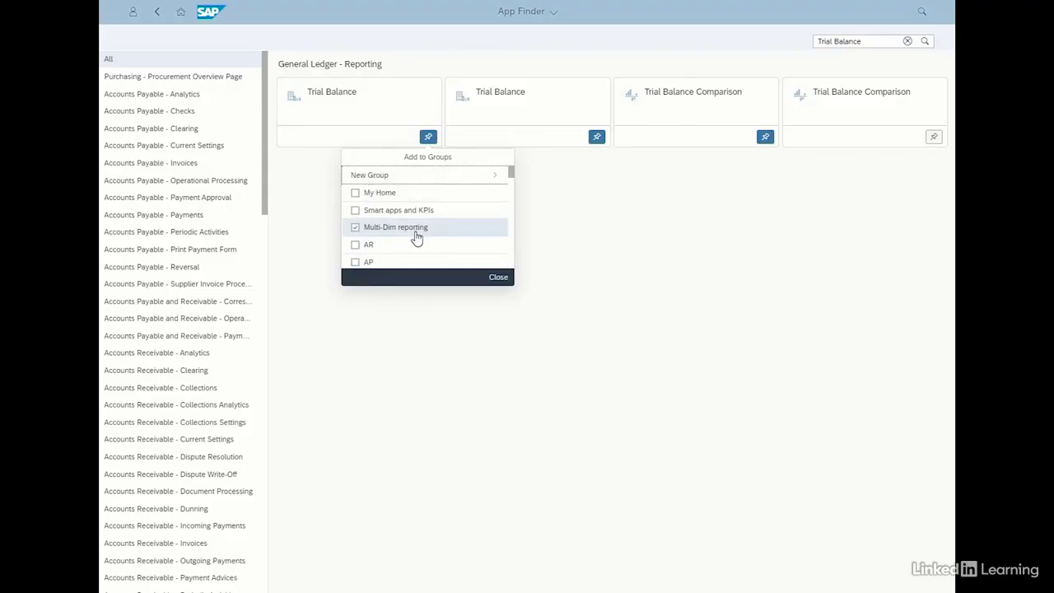
pyautogui.click(356, 195)
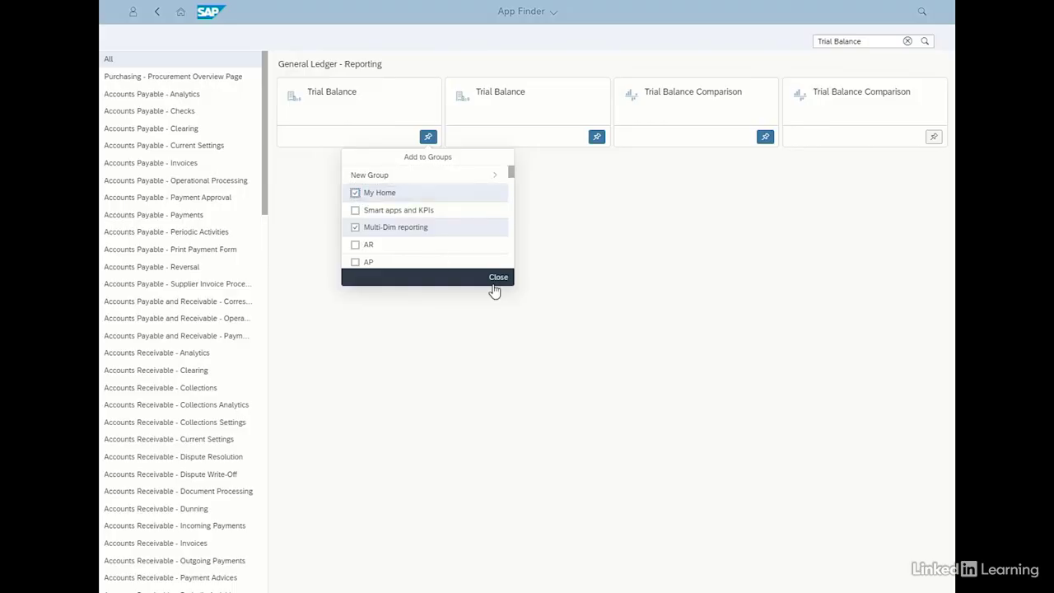
pyautogui.click(498, 278)
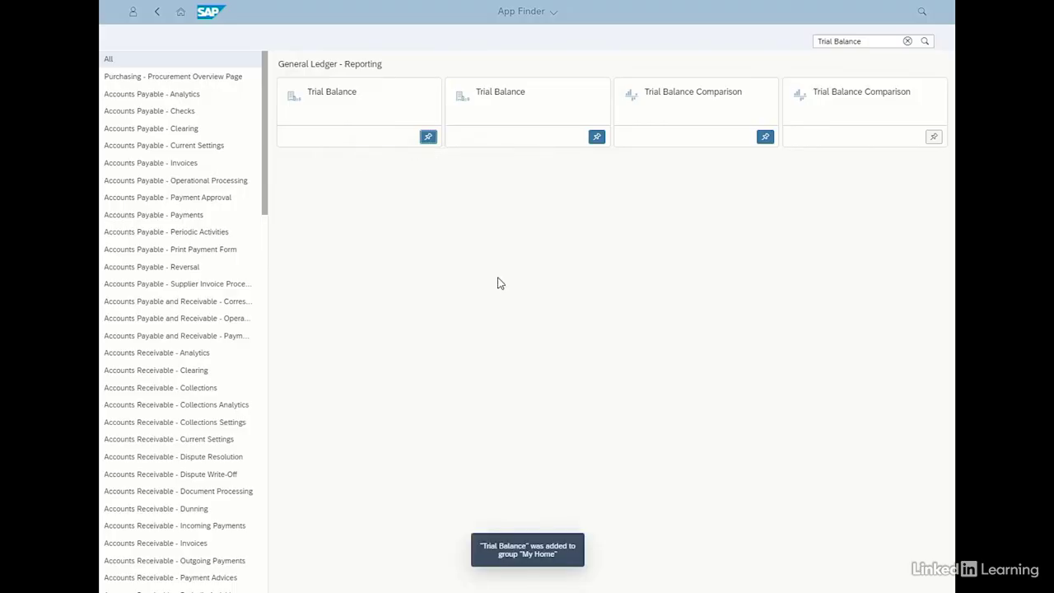
pyautogui.click(181, 15)
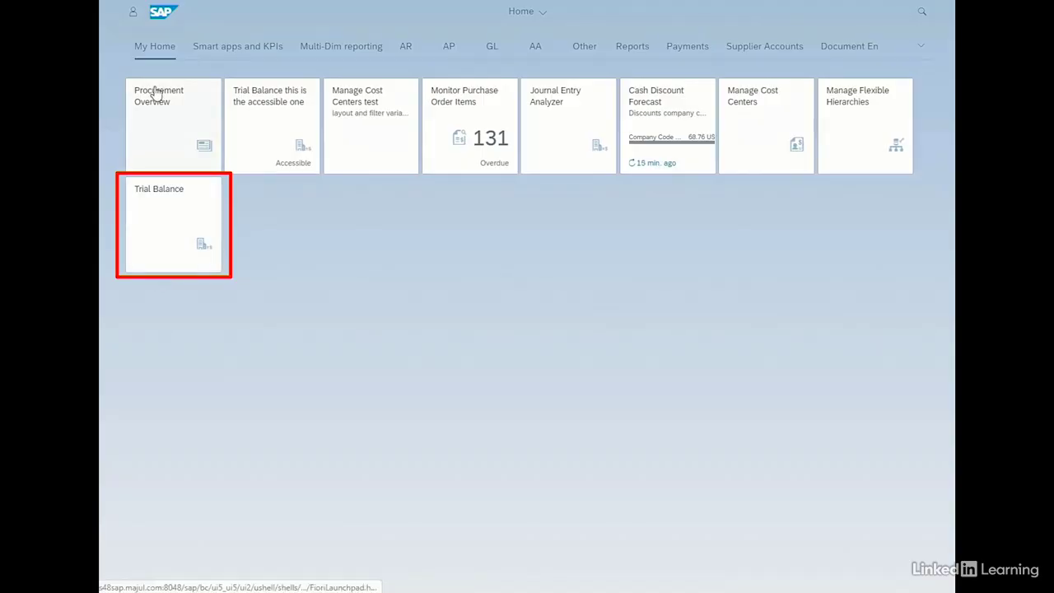
# - Open the home page for editing, view its tile options and close editing without changes
pyautogui.click(132, 15)
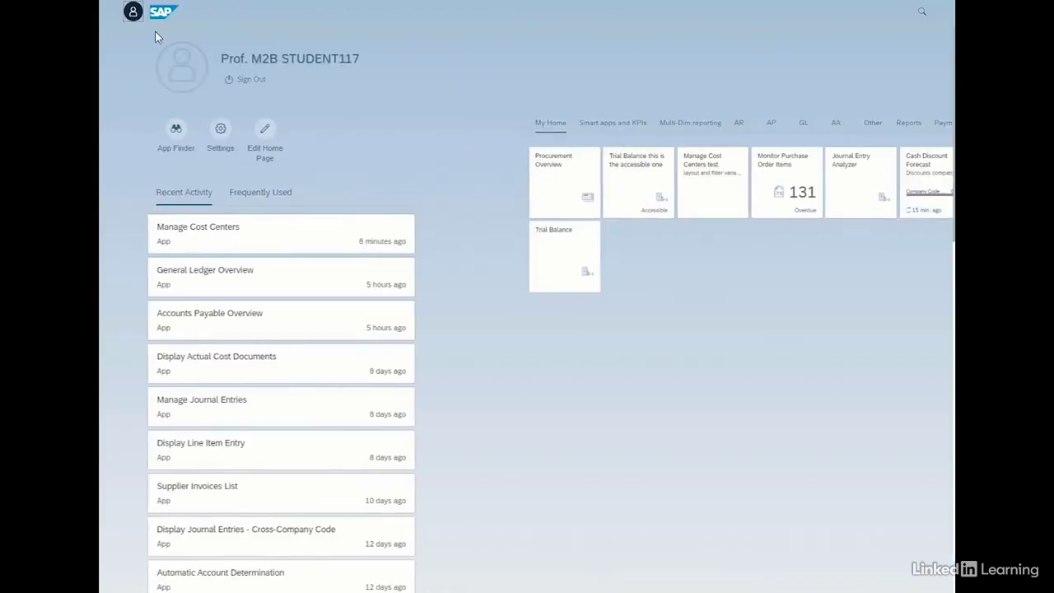
pyautogui.click(267, 132)
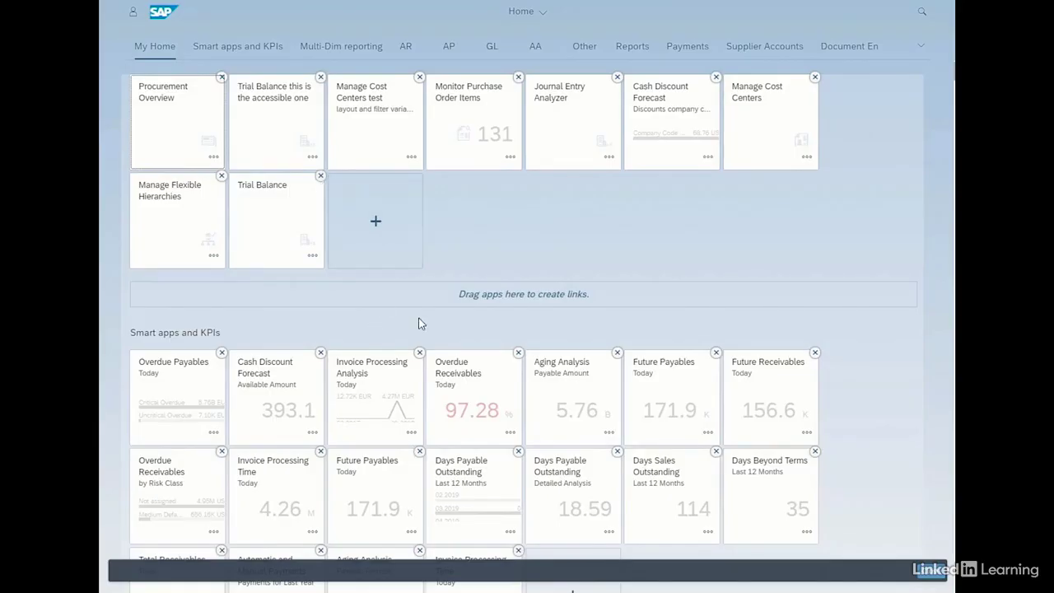
pyautogui.click(929, 570)
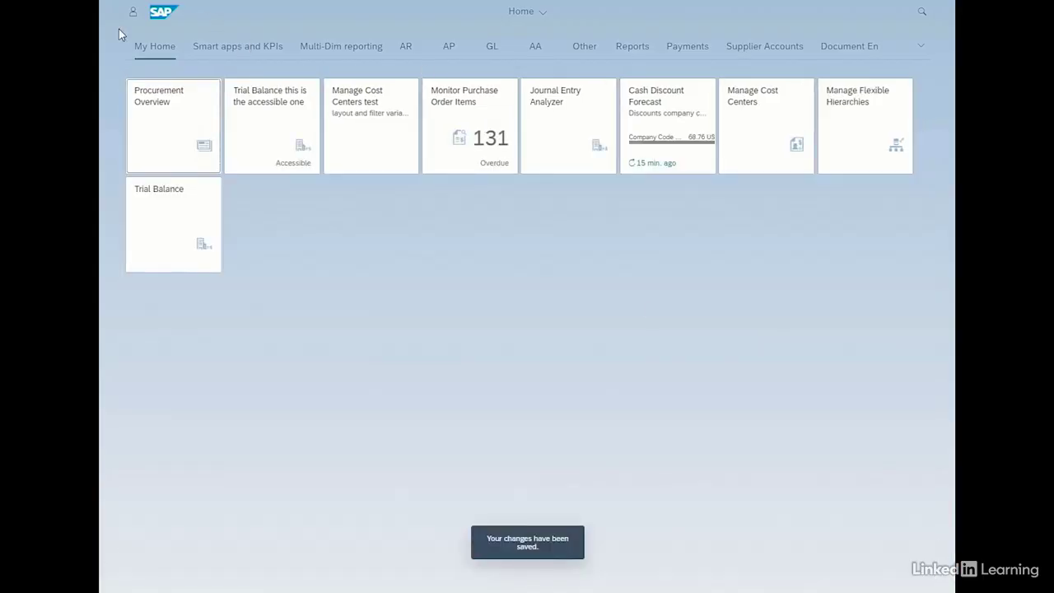
# - Review the Appearance themes and the Default Values in the user settings, from Controlling through Sales and Billing
pyautogui.click(132, 11)
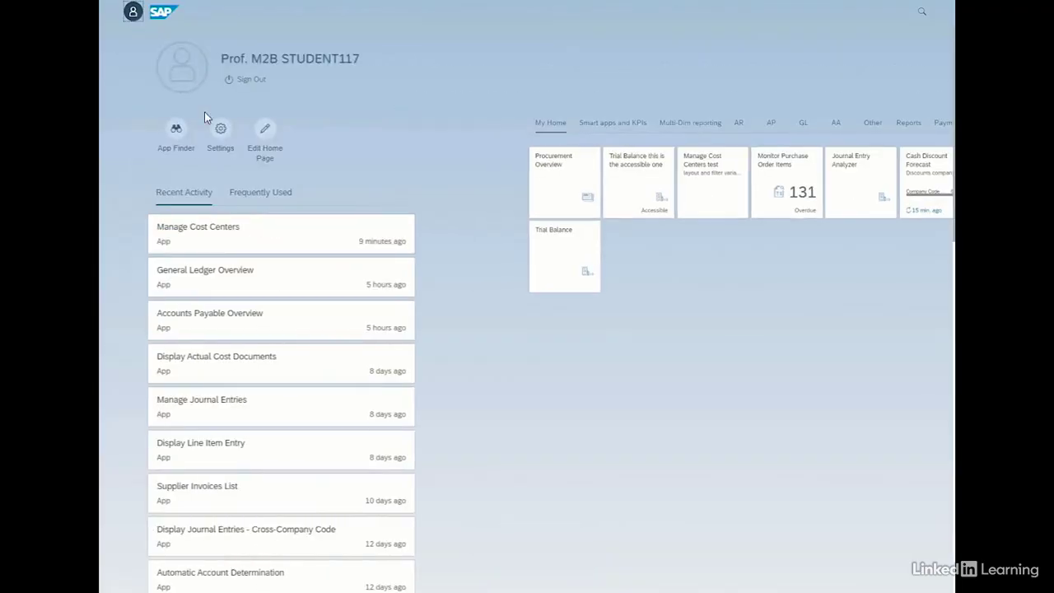
pyautogui.click(220, 130)
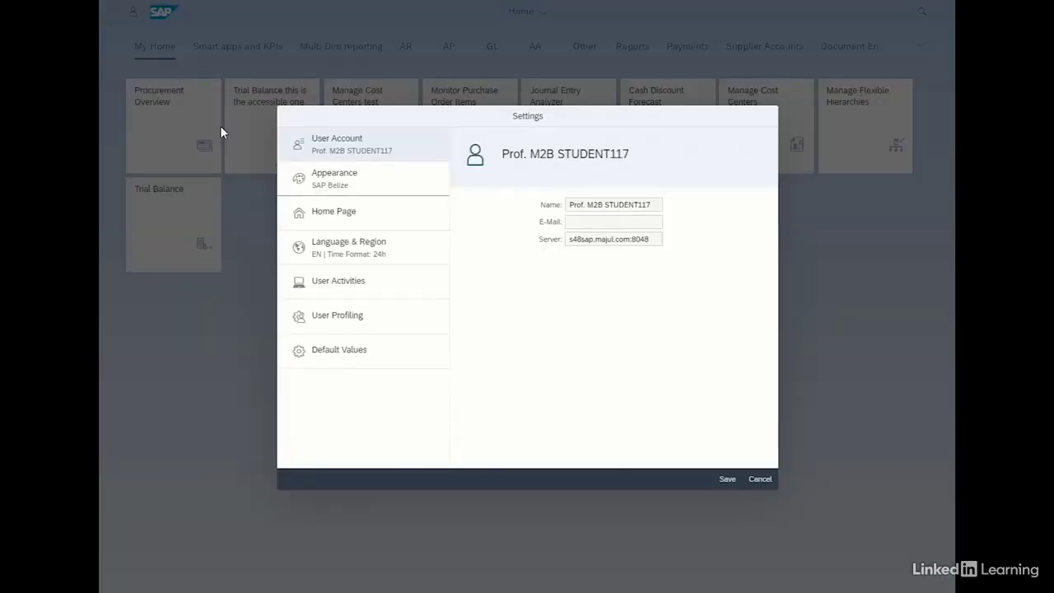
pyautogui.click(346, 185)
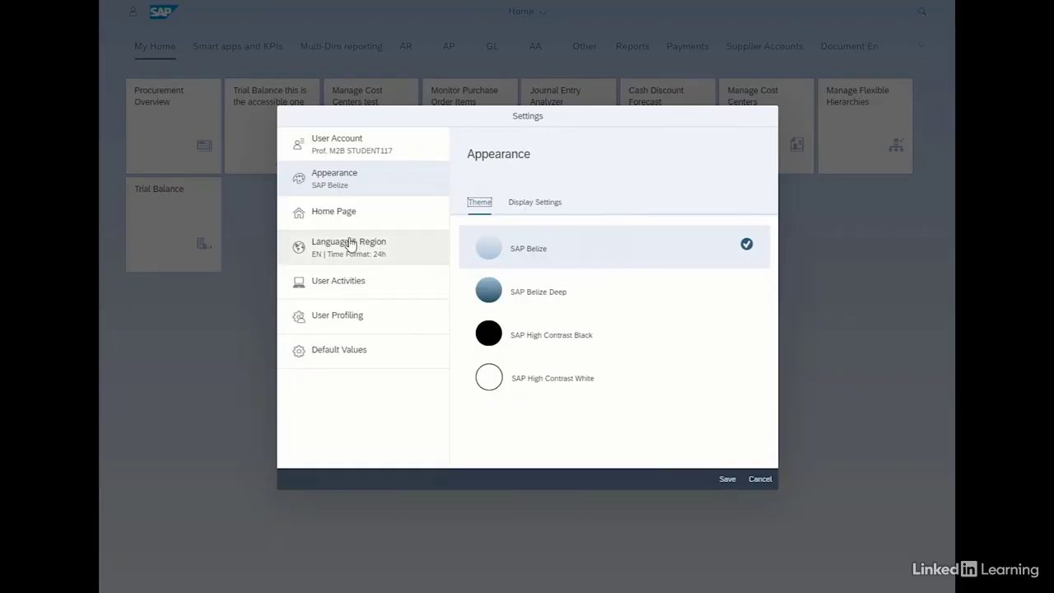
pyautogui.click(337, 354)
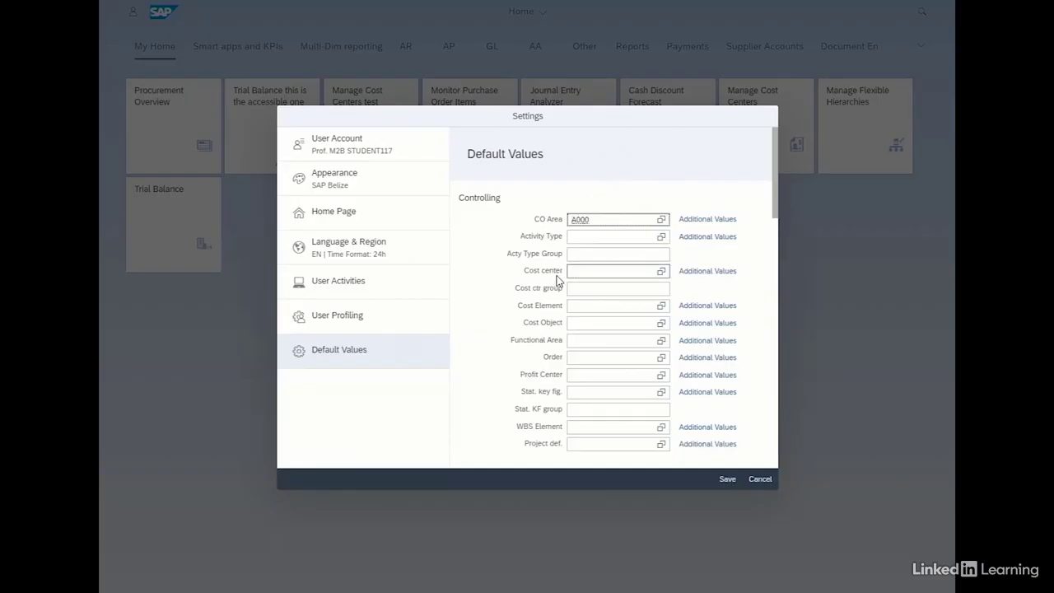
pyautogui.scroll(-5, 535, 288)
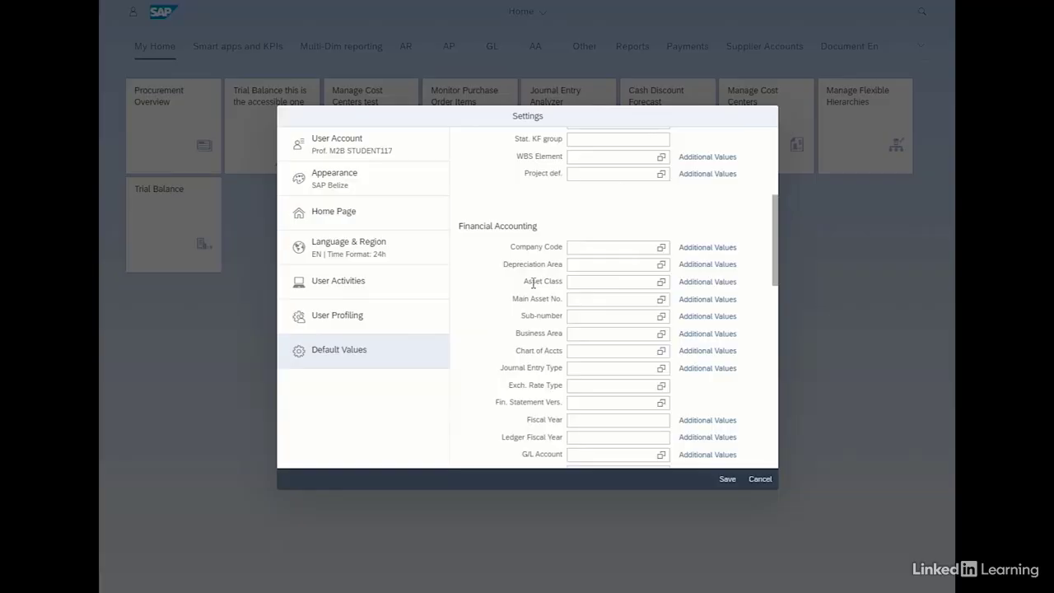
pyautogui.scroll(-10, 534, 282)
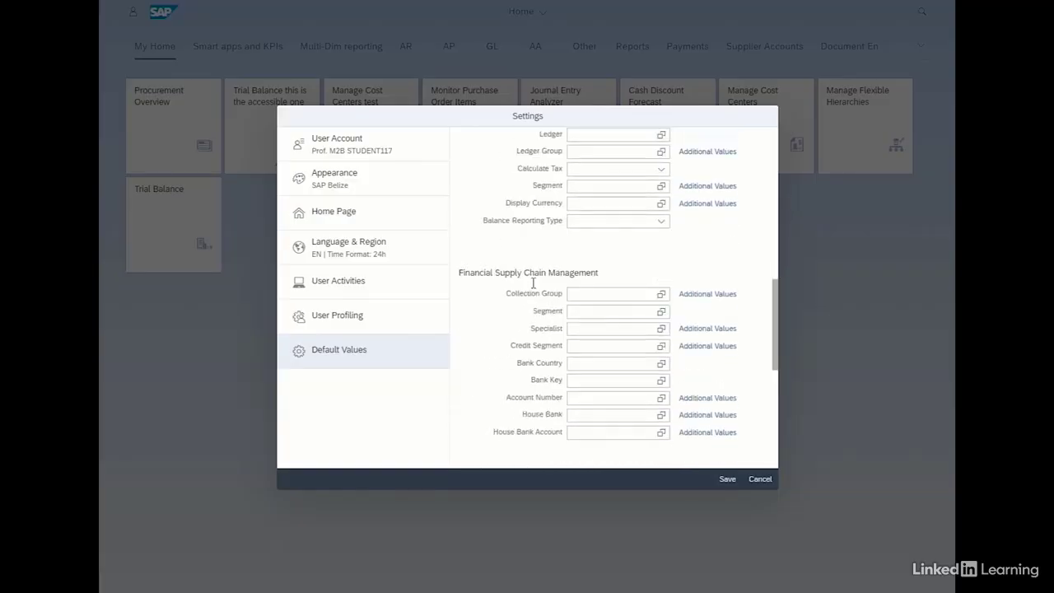
pyautogui.scroll(-5, 534, 284)
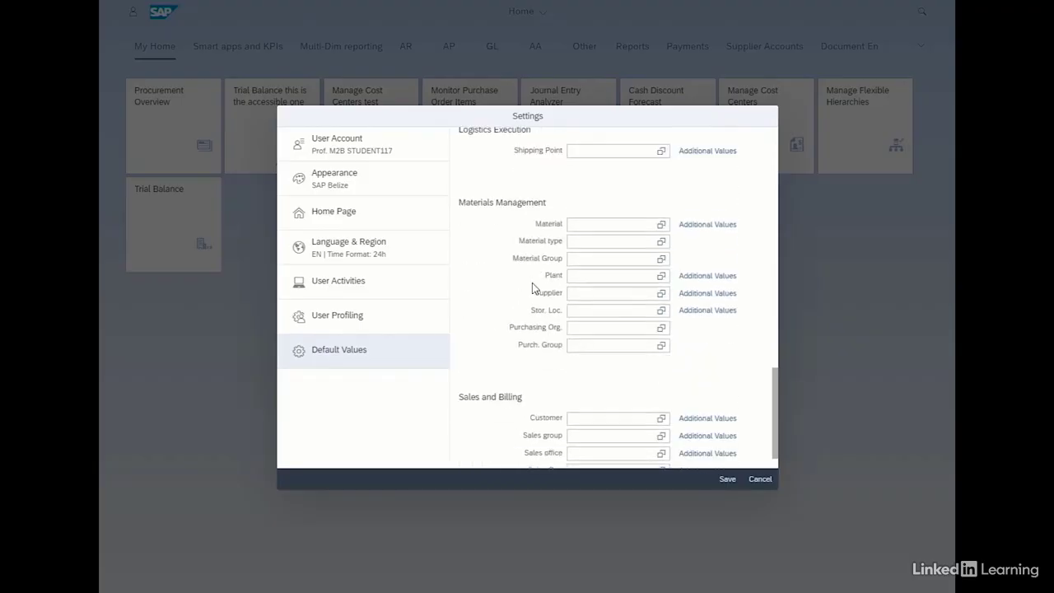